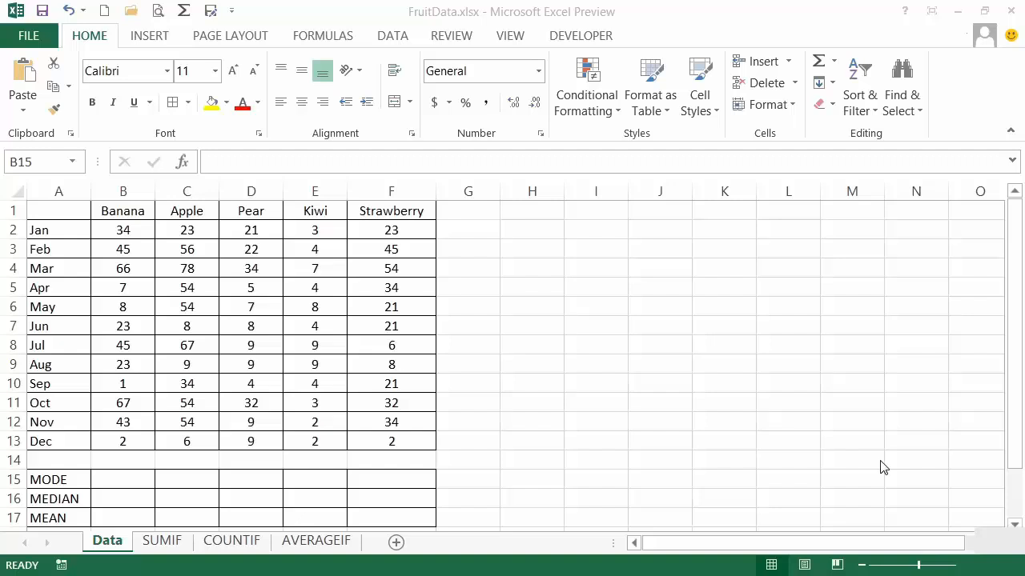
pyautogui.click(67, 479)
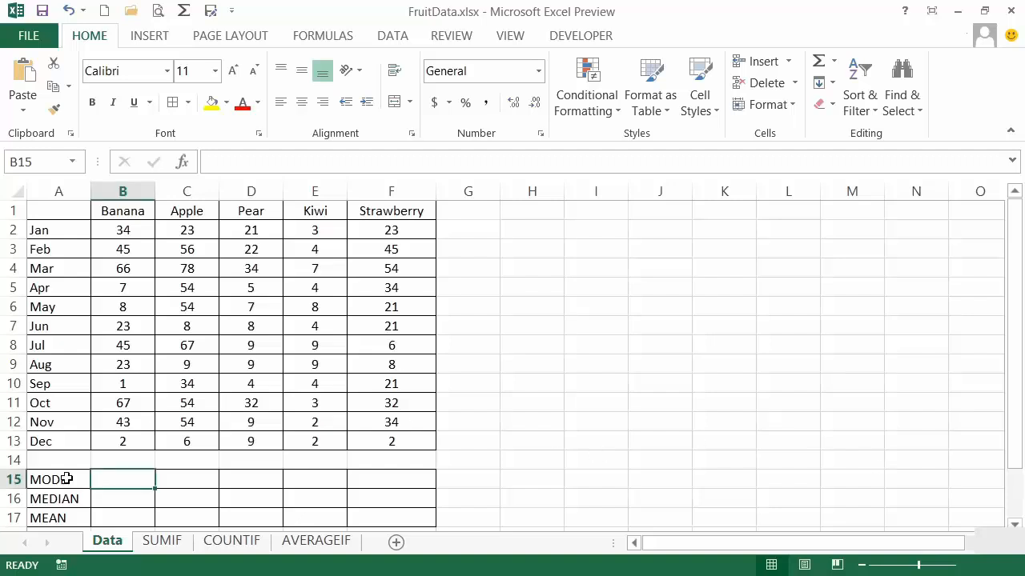
pyautogui.click(66, 479)
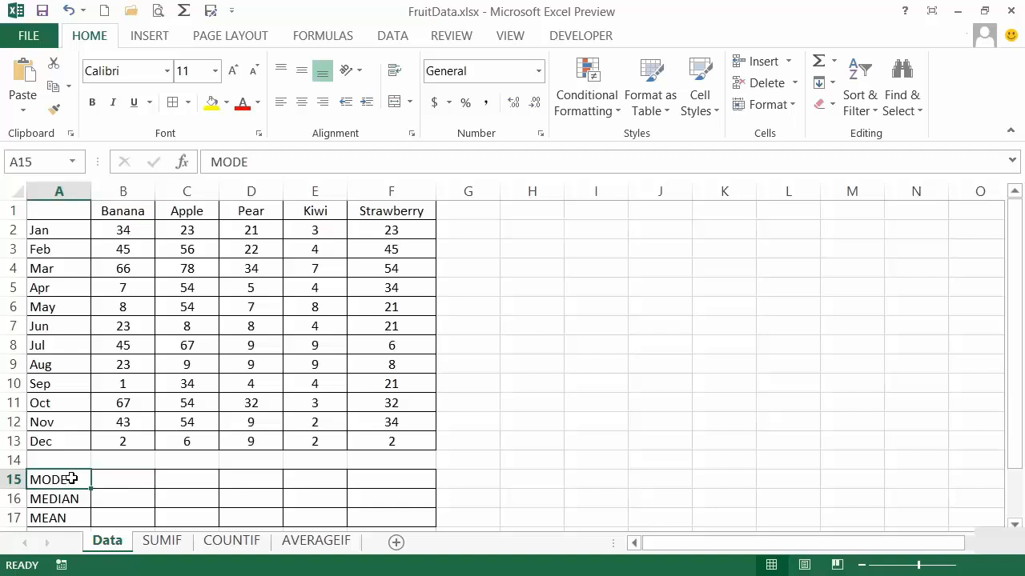
pyautogui.click(80, 497)
pyautogui.click(67, 517)
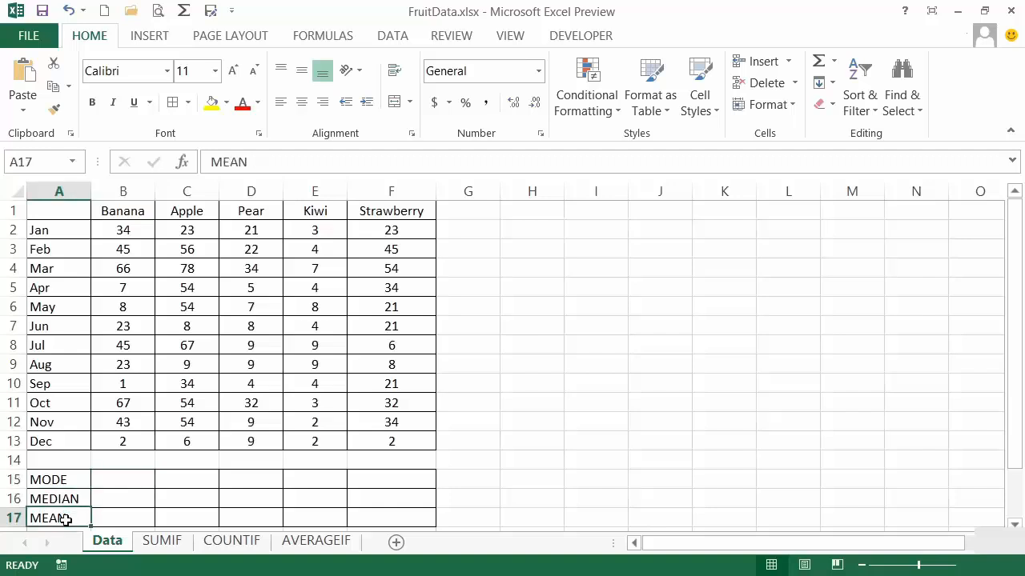
pyautogui.click(76, 480)
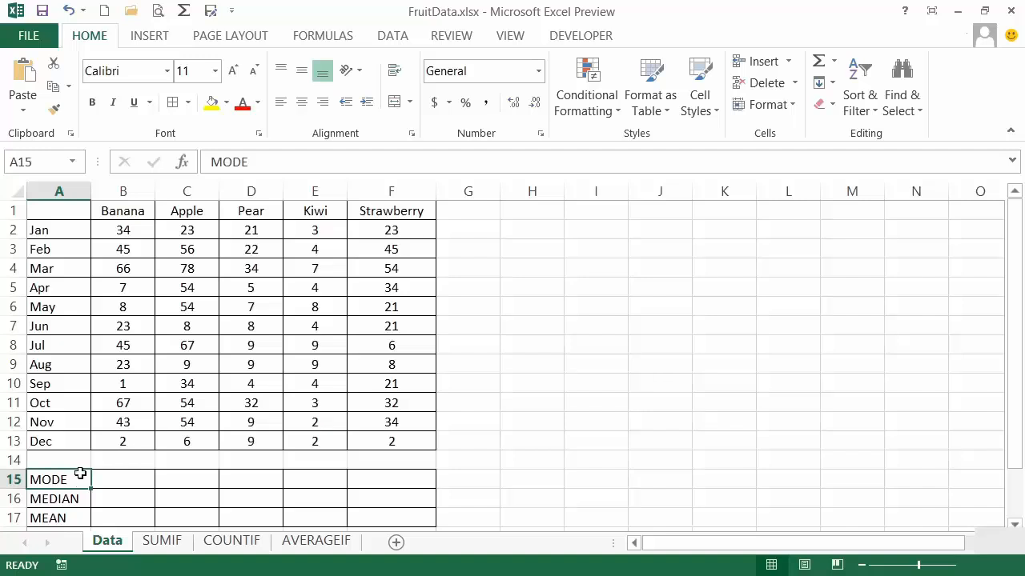
pyautogui.moveTo(125, 229); pyautogui.dragTo(120, 437)
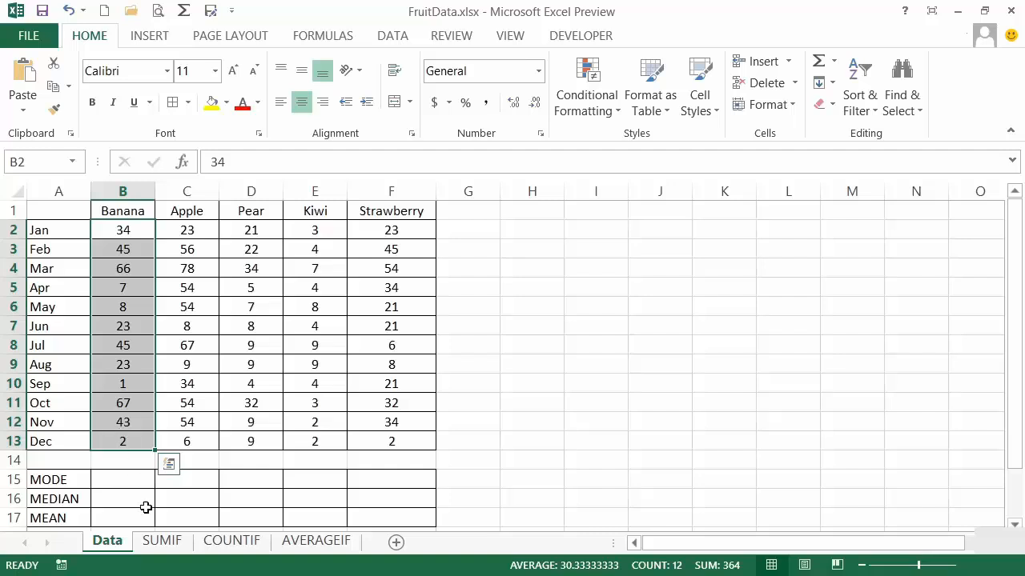
# Calculate the Banana mean in B17 with AVERAGE over B2:B13 and format the cell as Number.
pyautogui.click(121, 518)
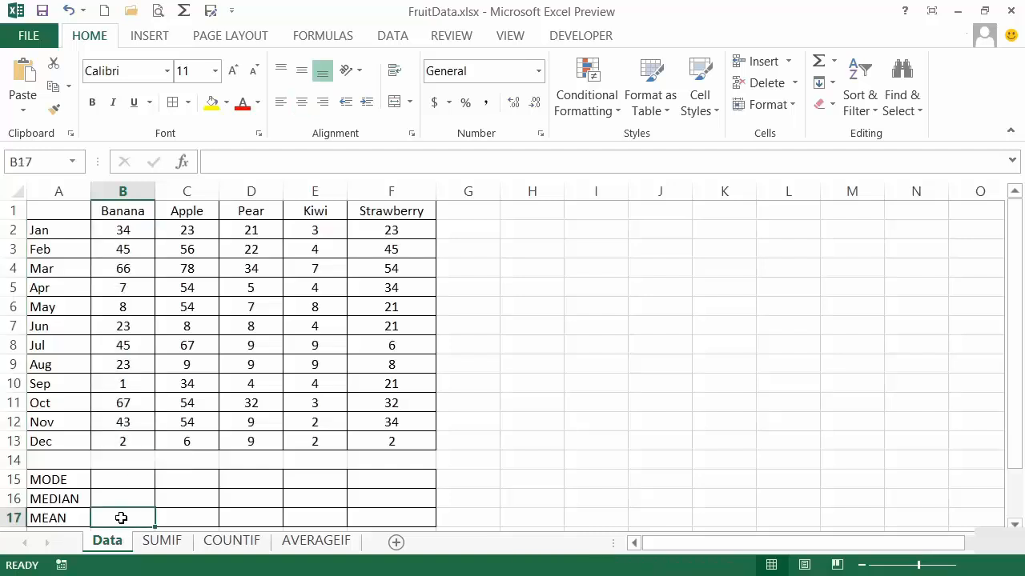
pyautogui.write('=')
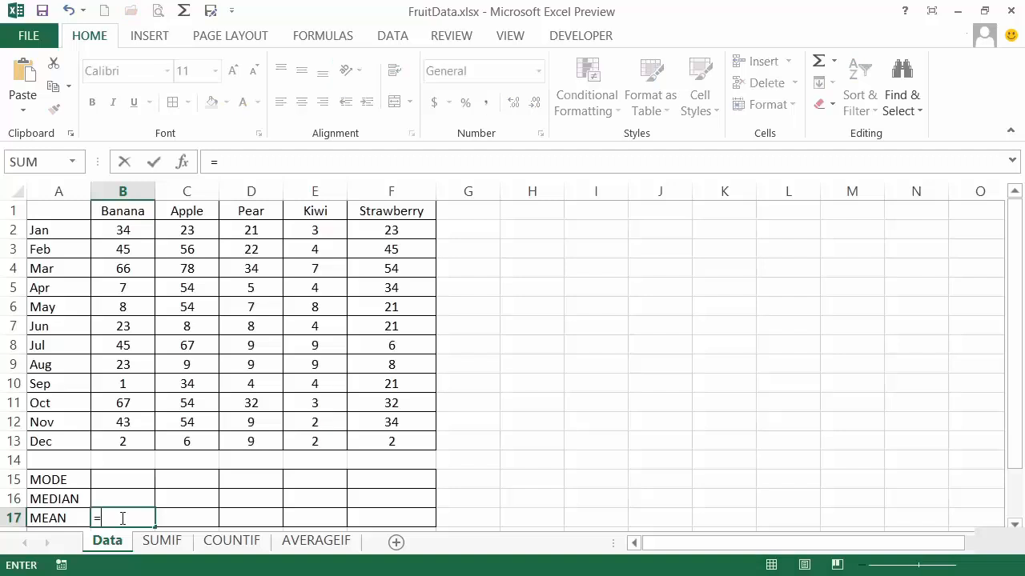
pyautogui.write('average(')
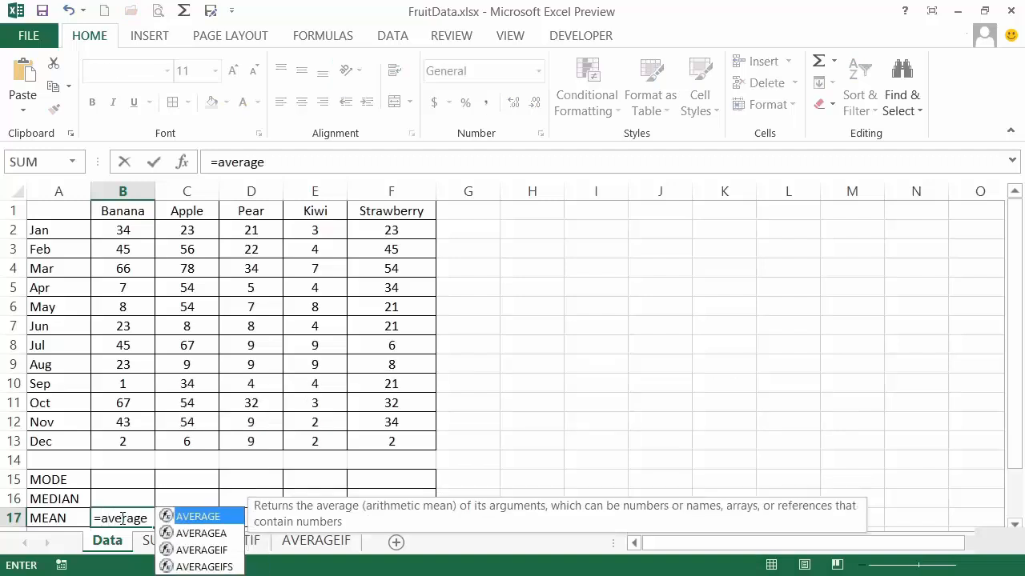
pyautogui.moveTo(122, 229); pyautogui.dragTo(122, 438)
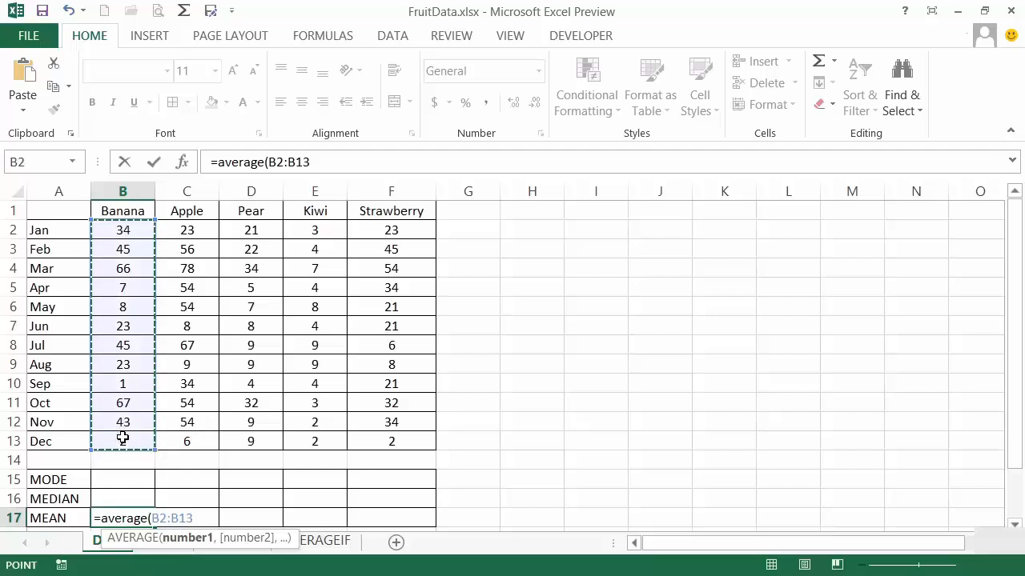
pyautogui.press('Return')
pyautogui.press('Up')
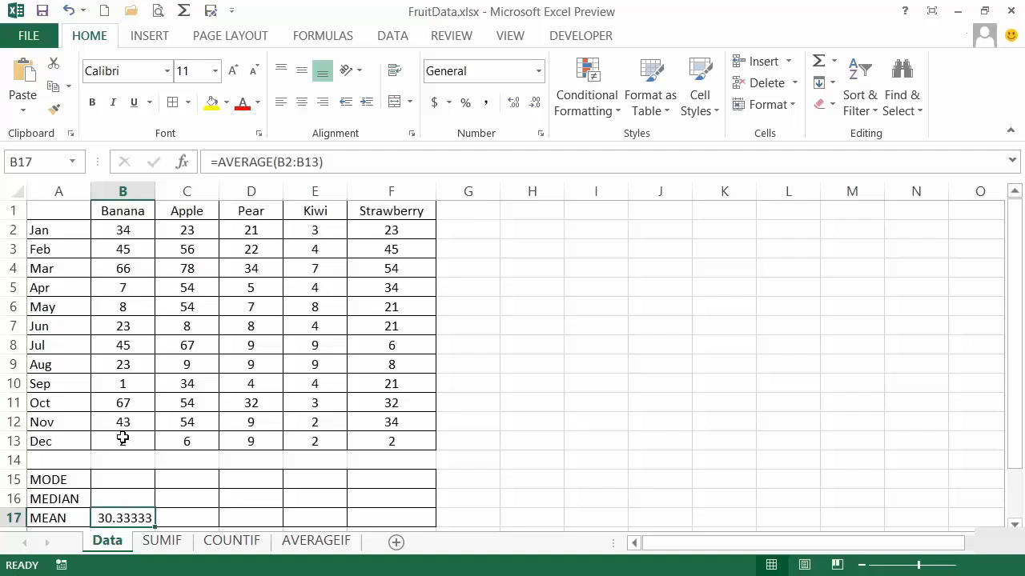
pyautogui.click(538, 77)
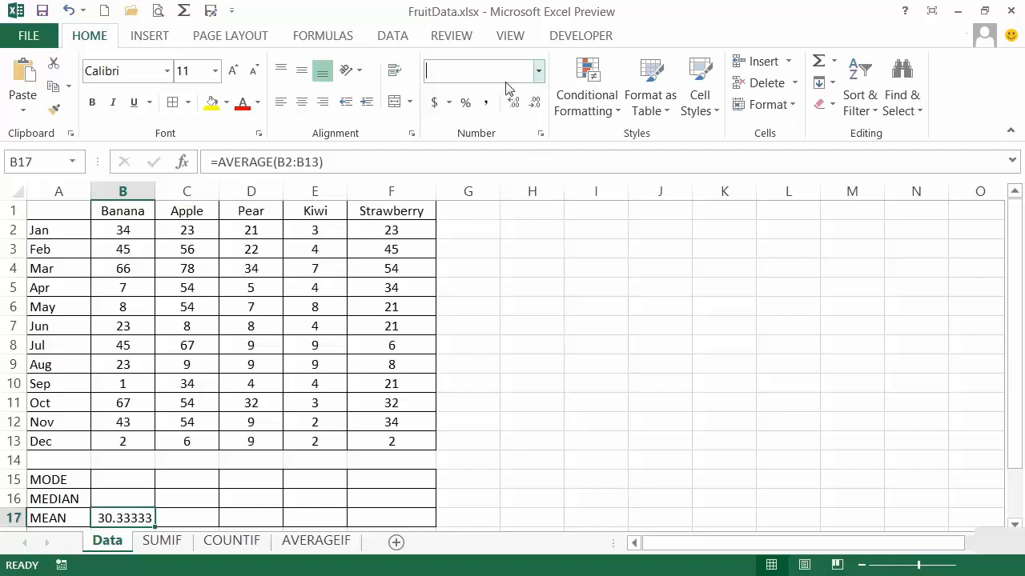
pyautogui.click(502, 148)
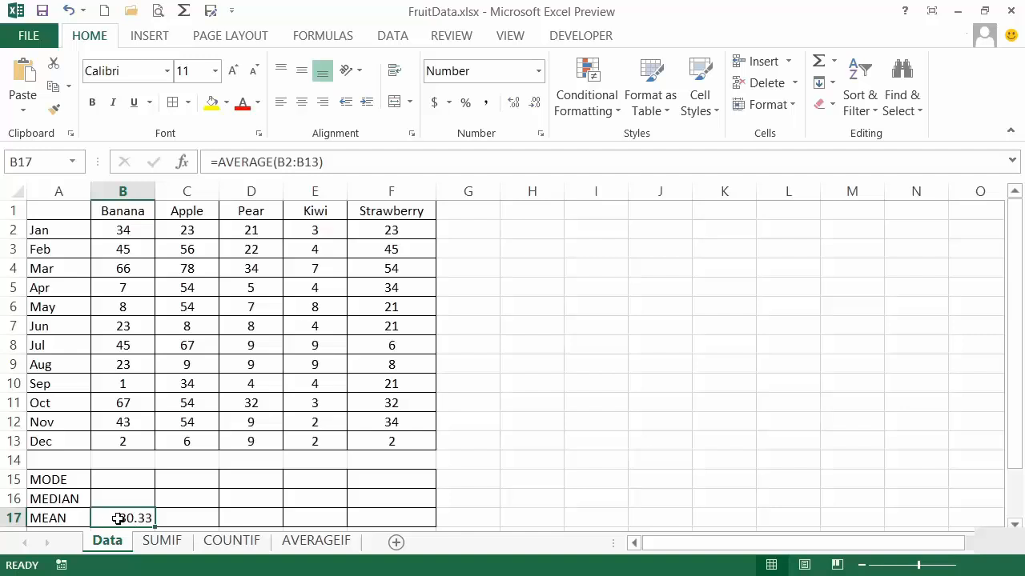
# Clear the March Banana value in B4 and check the mean in B17.
pyautogui.click(128, 270)
pyautogui.press('Delete')
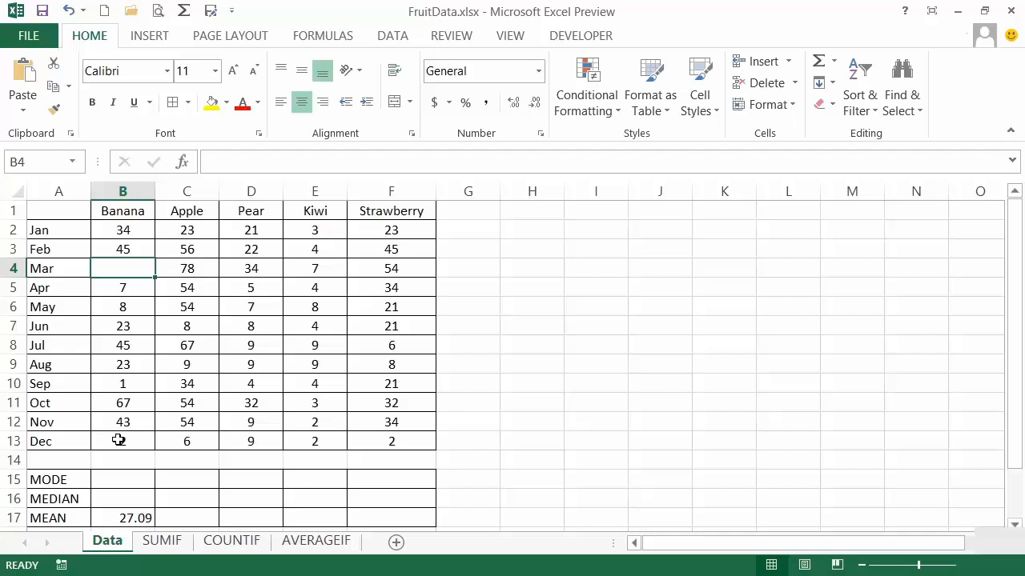
pyautogui.click(138, 519)
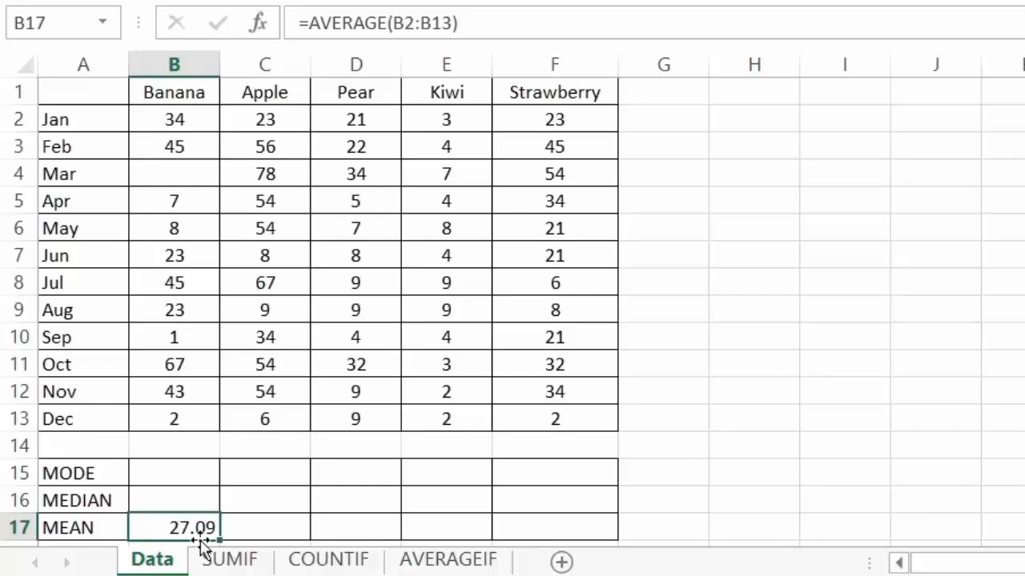
# Calculate the Banana mode in B15 with the MODE function over B2:B13.
pyautogui.click(152, 470)
pyautogui.write('=mod')
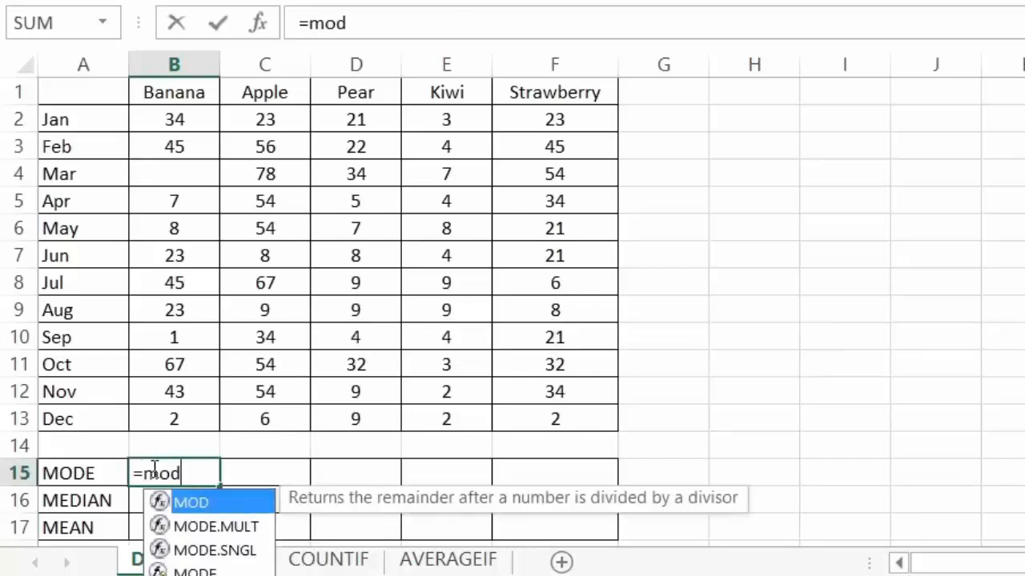
pyautogui.write('e(')
pyautogui.moveTo(171, 422); pyautogui.dragTo(186, 119)
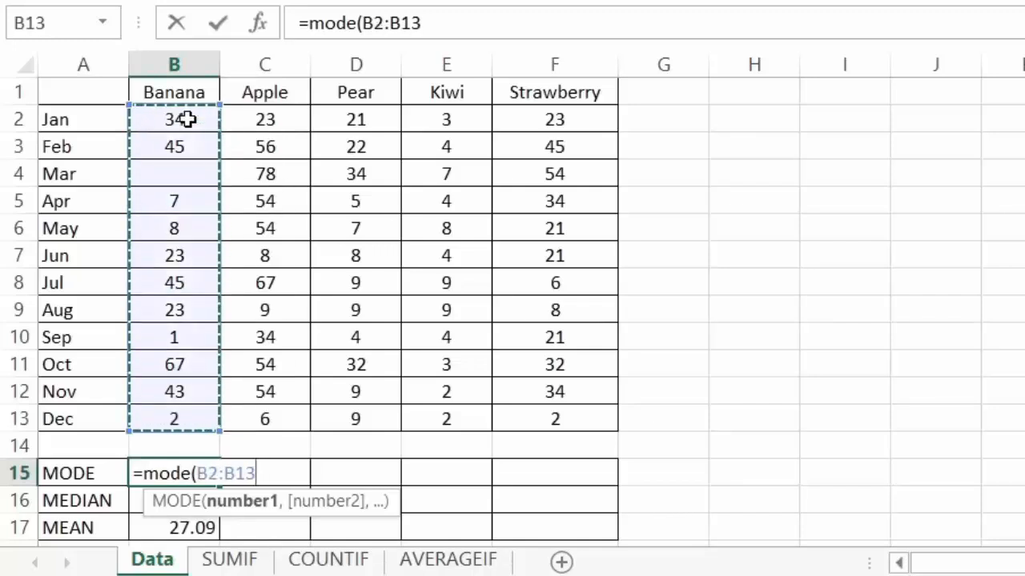
pyautogui.press('Return')
pyautogui.press('Up')
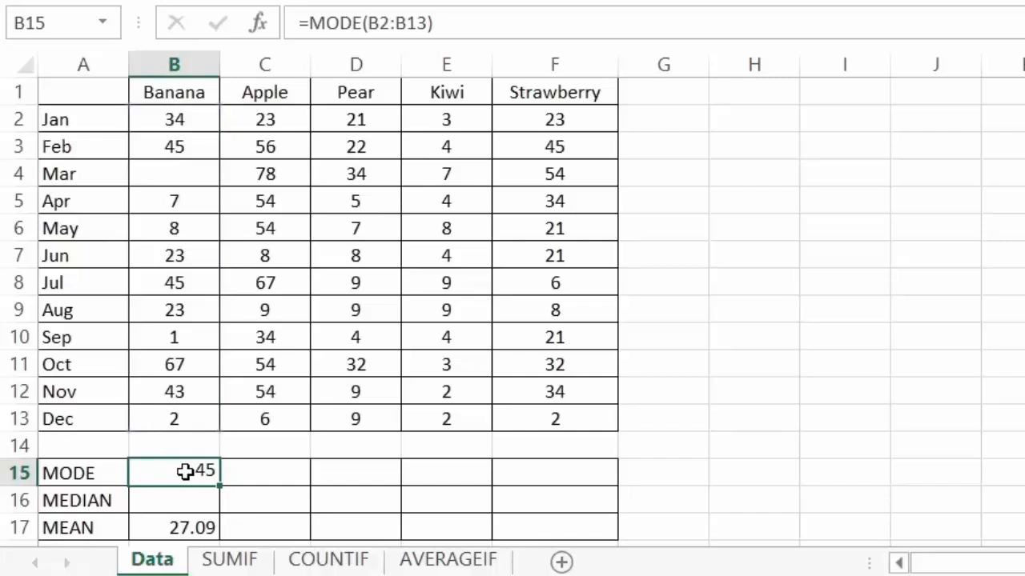
# Calculate the Banana median in B16 with the MEDIAN function over B2:B13.
pyautogui.click(187, 497)
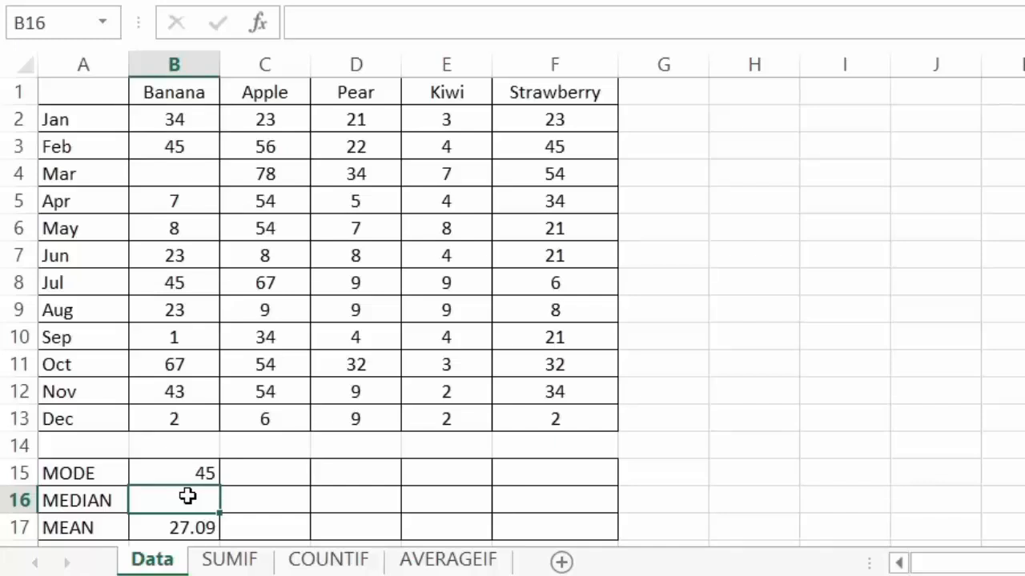
pyautogui.write('=Median')
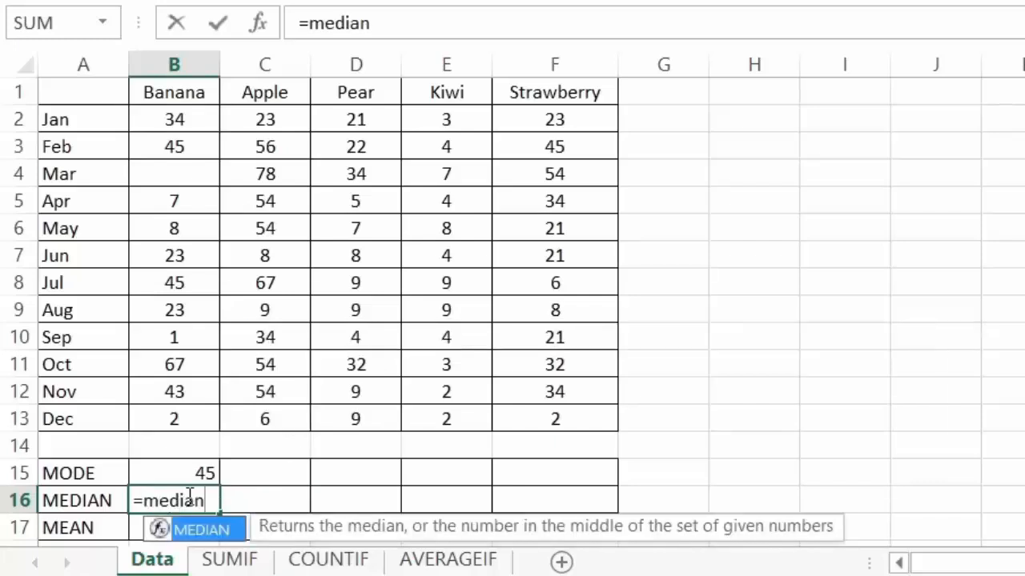
pyautogui.moveTo(179, 421); pyautogui.dragTo(184, 119)
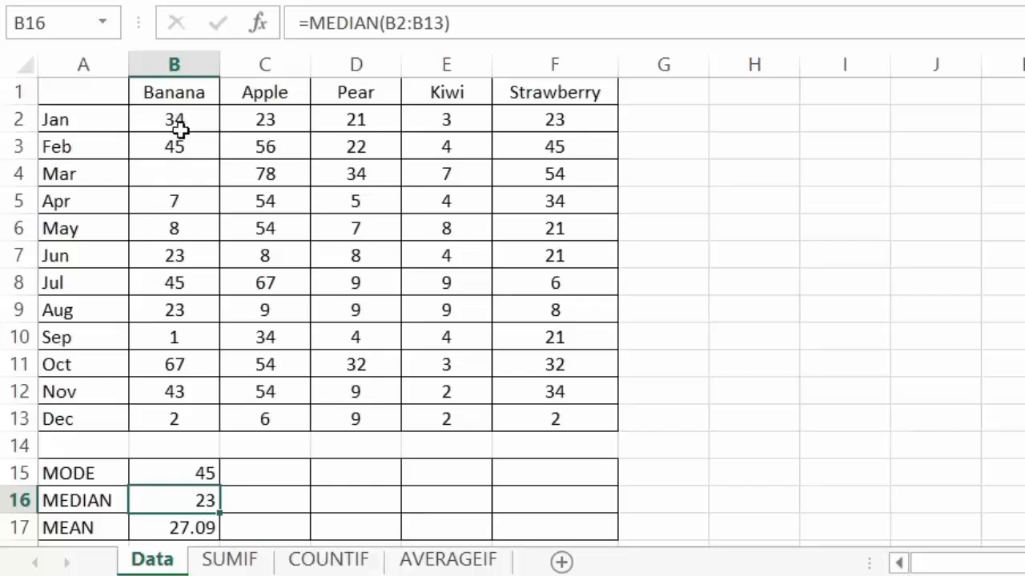
# Review the cell ranges used by the Banana mean, median and mode formulas without changing them.
pyautogui.click(185, 528)
pyautogui.doubleClick(186, 527)
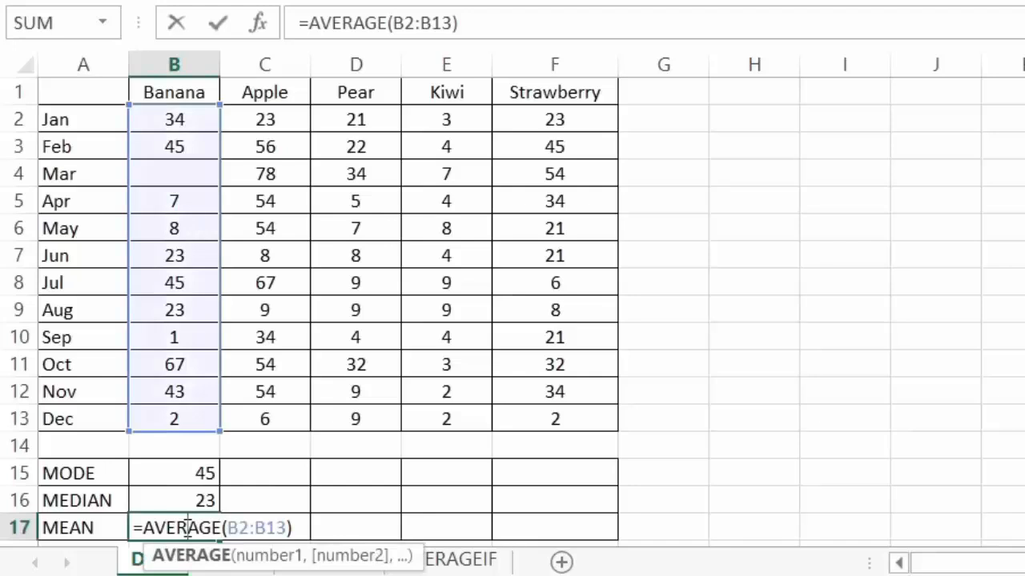
pyautogui.click(187, 498)
pyautogui.doubleClick(187, 498)
pyautogui.press('Escape')
pyautogui.doubleClick(189, 470)
pyautogui.press('Escape')
# Fill the mode, median and mean formulas from B15:B17 across to the Strawberry column and check the Apple mode formula.
pyautogui.moveTo(178, 473); pyautogui.dragTo(554, 460)
pyautogui.scroll(1, 521, 464)
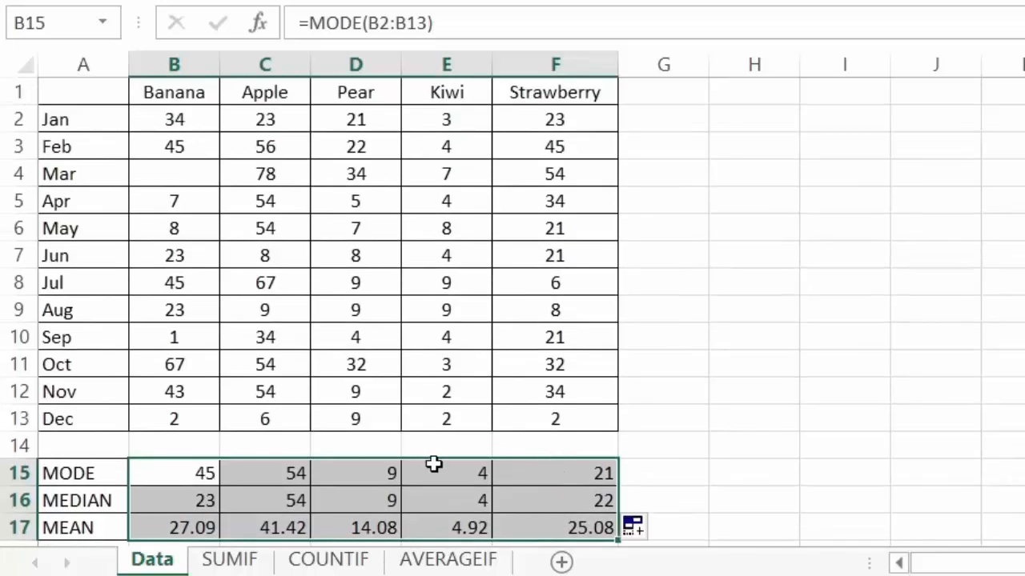
pyautogui.click(295, 475)
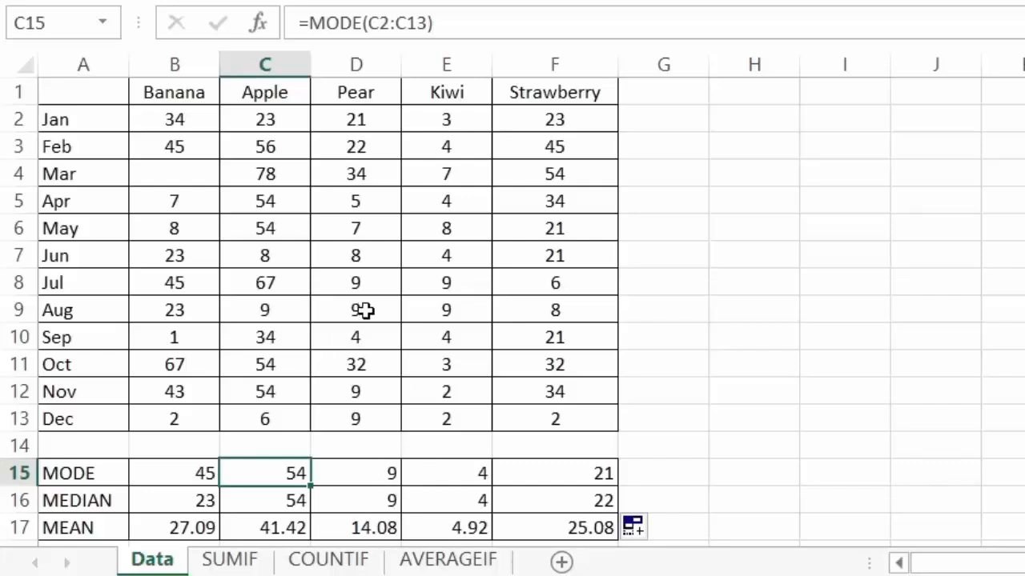
# Set the July and August Pear values in D8 and D9 to 4.
pyautogui.click(360, 285)
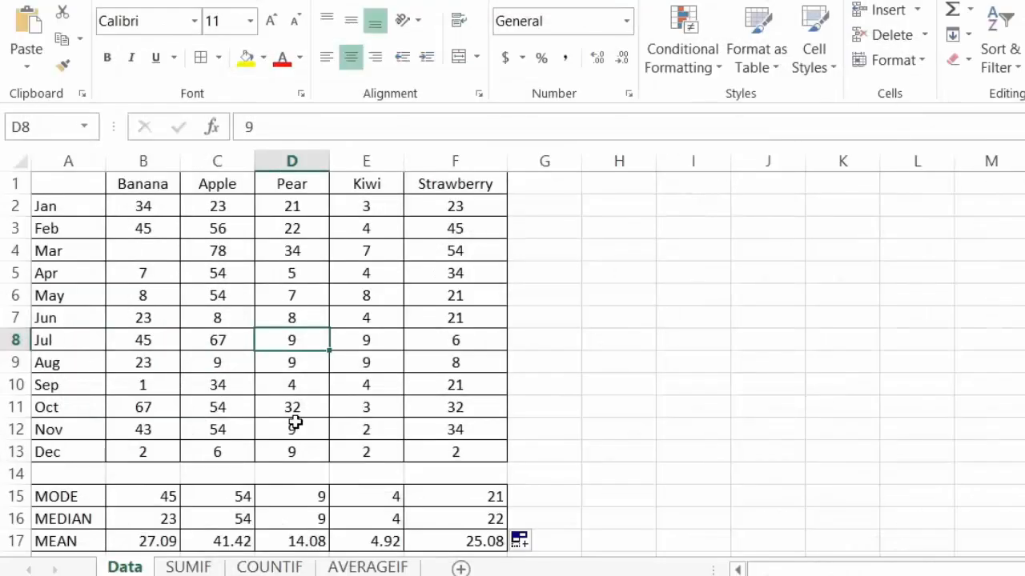
pyautogui.write('4')
pyautogui.press('Return')
pyautogui.write('4')
pyautogui.press('Return')
# Change the Pear values for August in D9 to 6 and for September in D10 to 1.
pyautogui.click(296, 357)
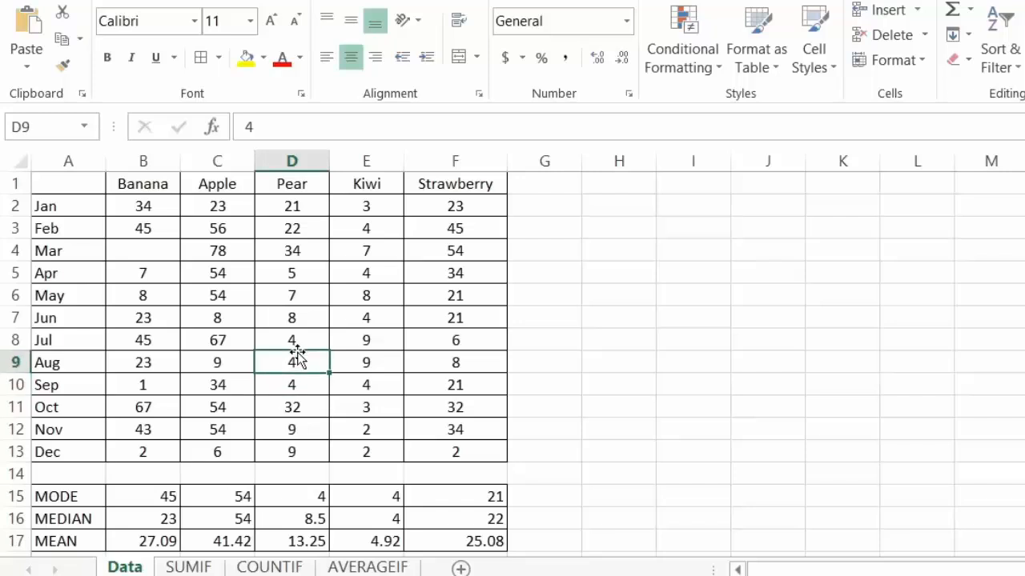
pyautogui.write('6')
pyautogui.press('Return')
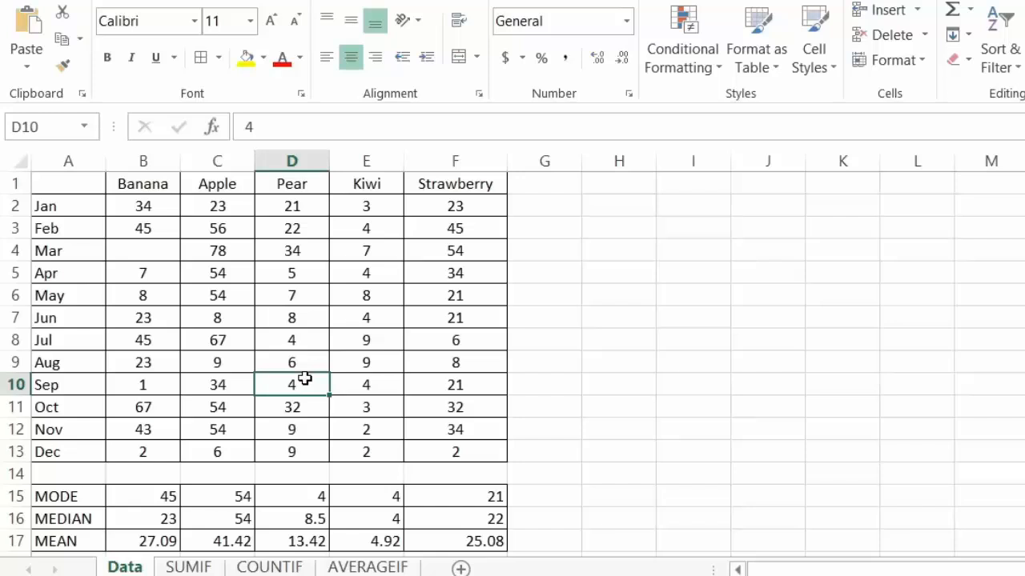
pyautogui.write('1')
pyautogui.press('Return')
# Set the November Pear value in D12 to 76.
pyautogui.press('Down')
pyautogui.press('Down')
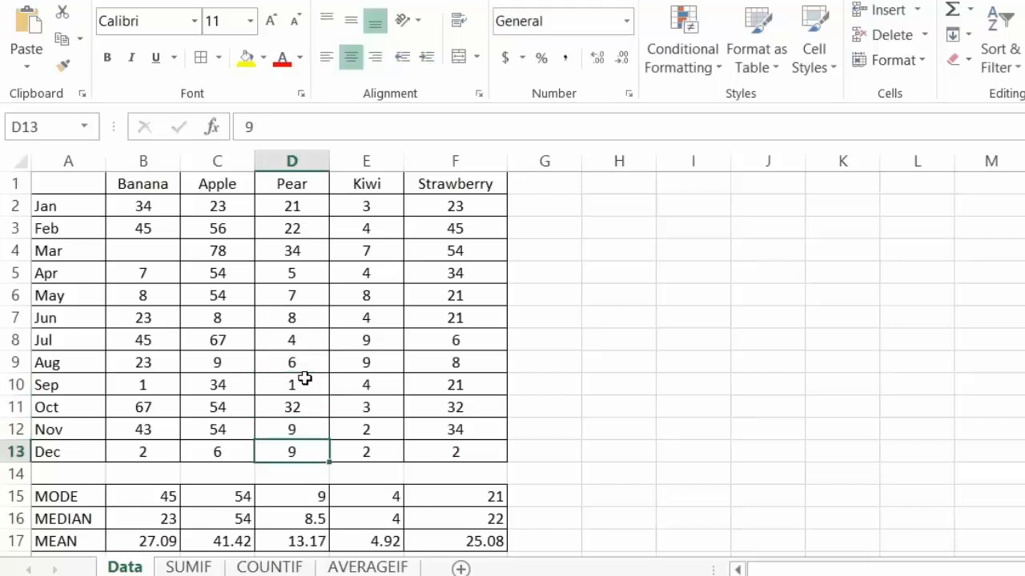
pyautogui.press('Up')
pyautogui.write('76')
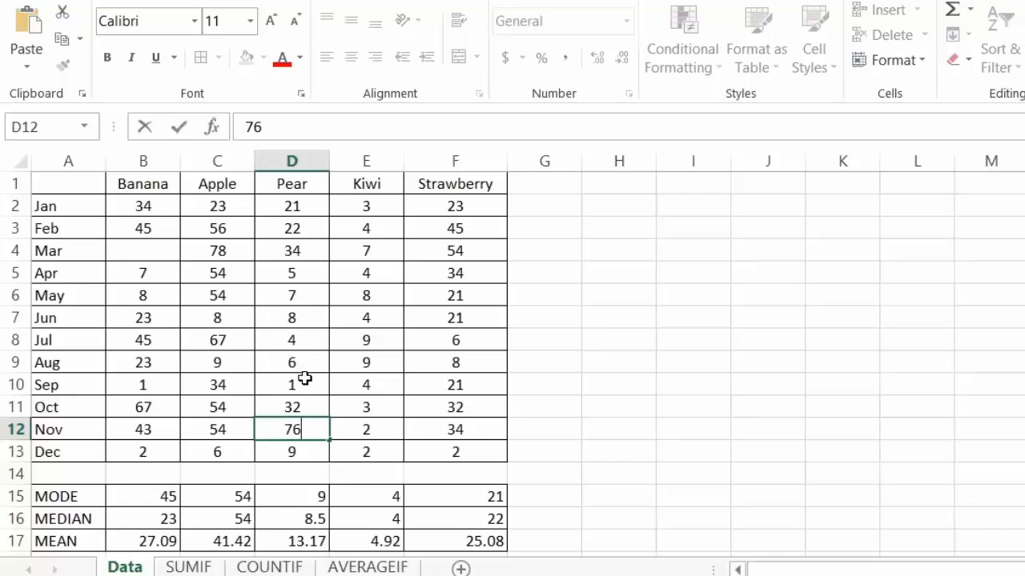
pyautogui.press('Up')
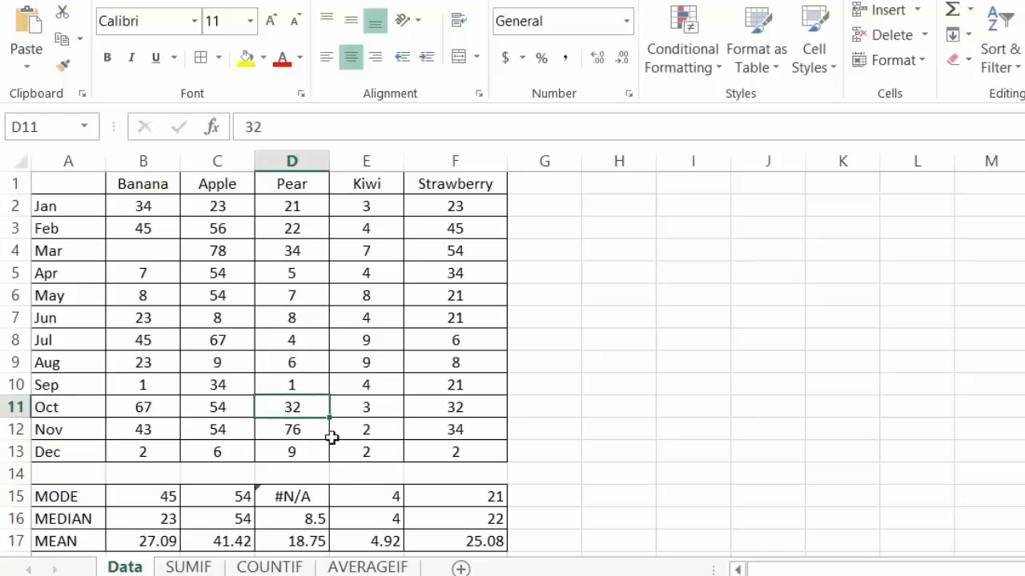